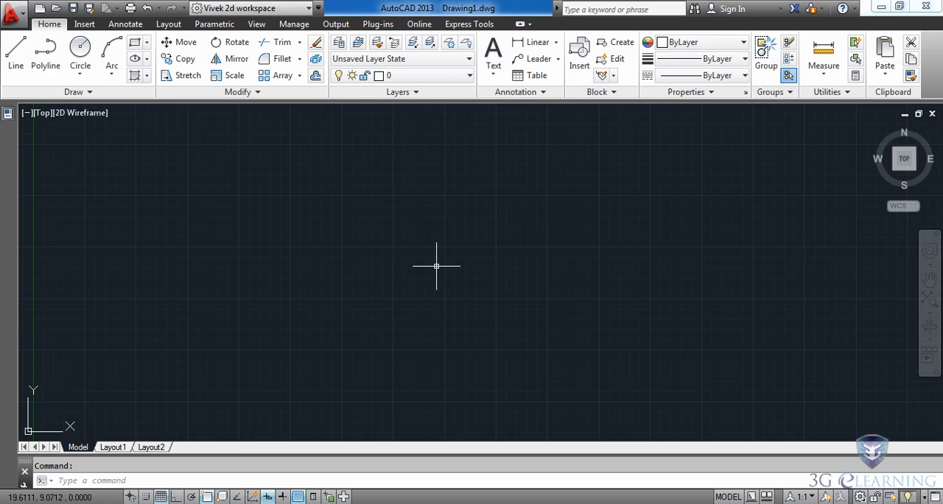
Draw a circle with a radius of about 3.78 units in the empty drawing area near the Y axis
left_click(470, 78)
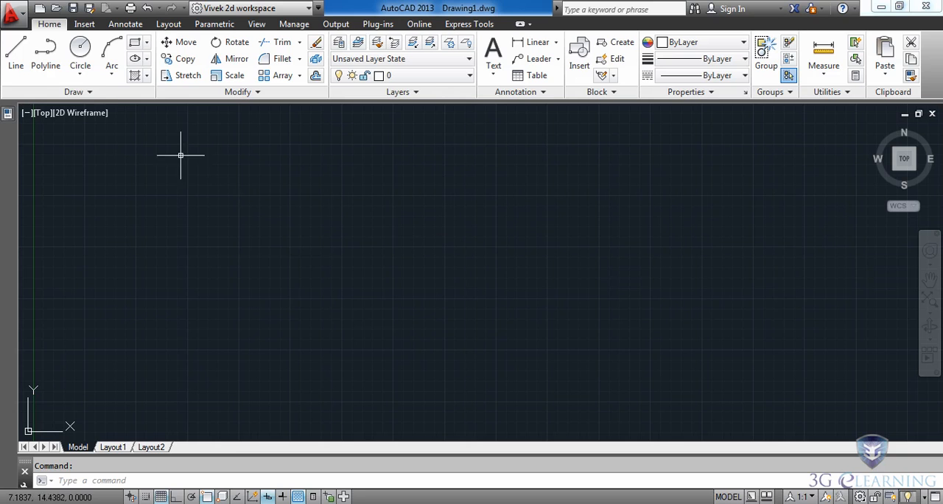
left_click(81, 51)
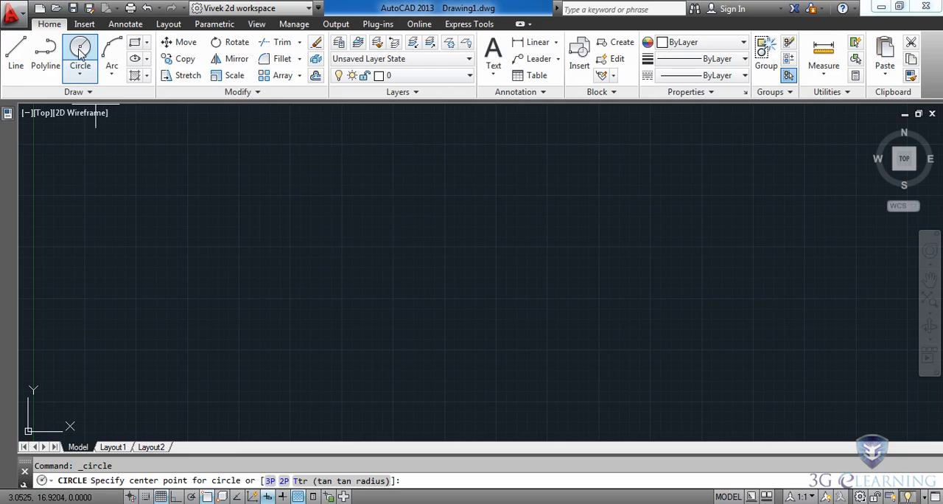
left_click(179, 261)
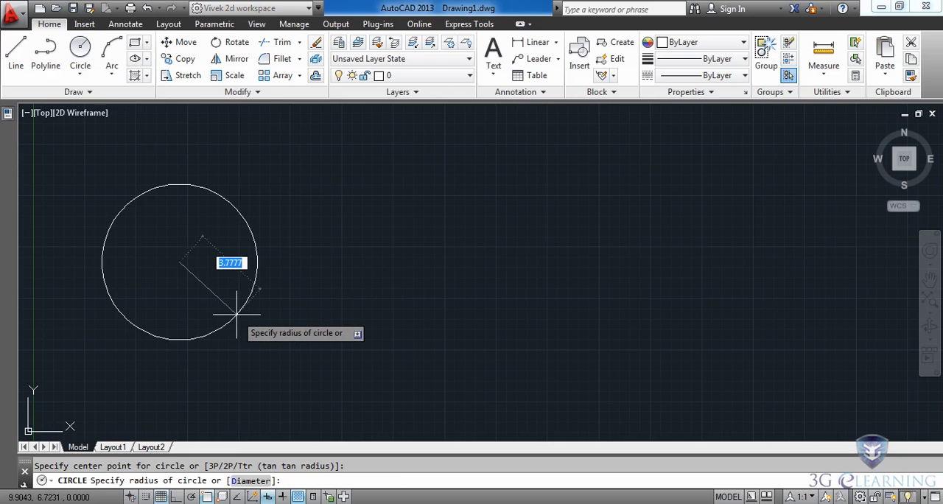
left_click(237, 315)
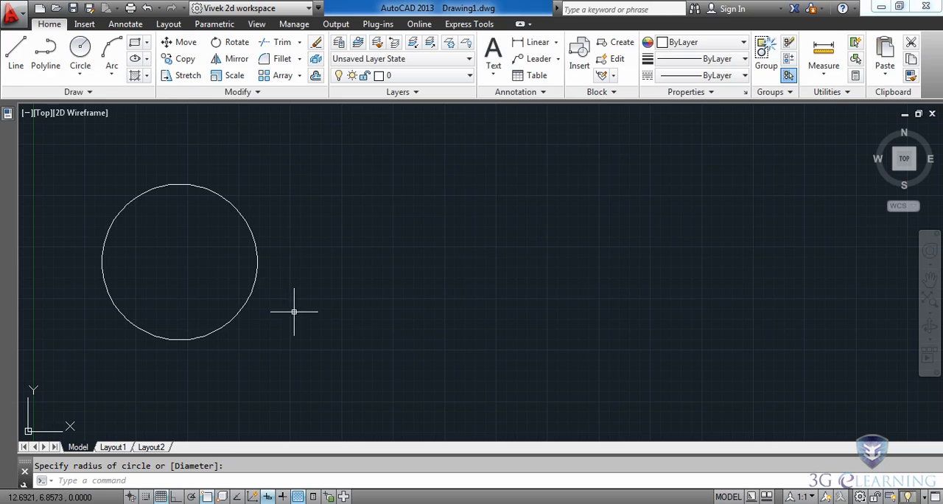
mouse_move(255, 251)
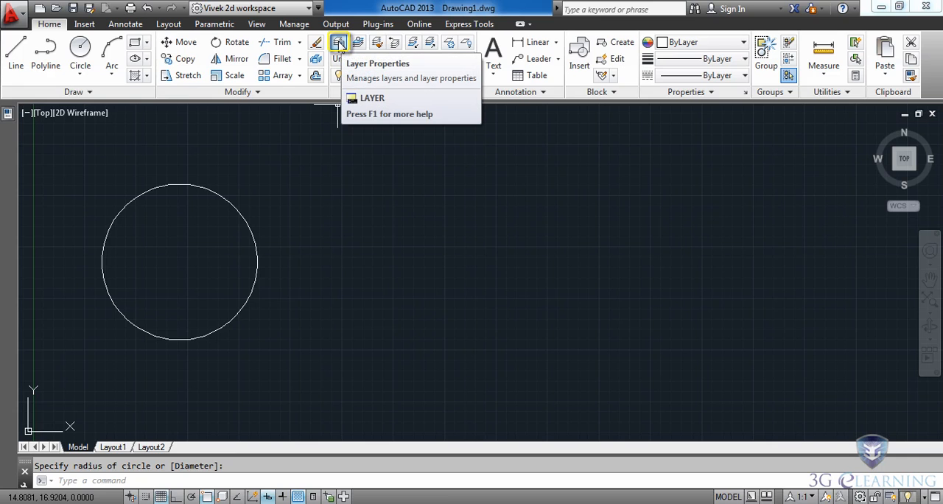
Open the Layer Properties Manager, widen it, and maximize all columns so their full headings fit
left_click(339, 44)
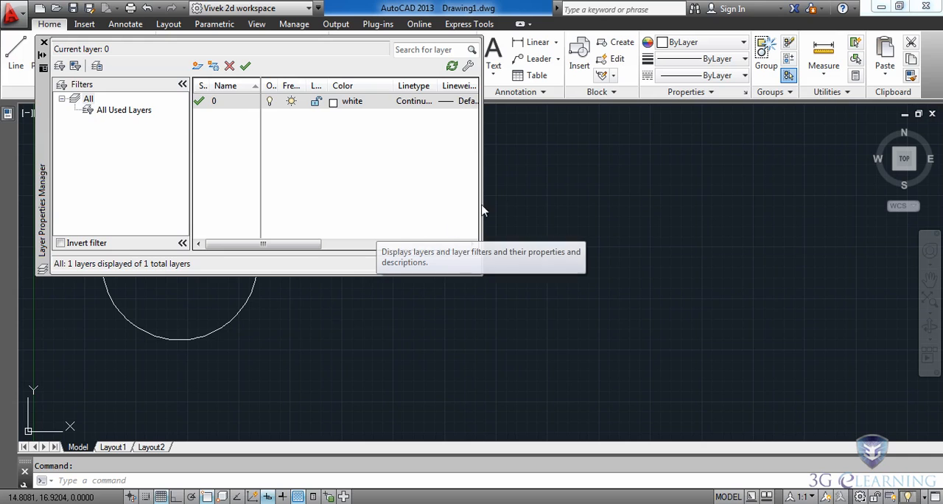
left_click_drag(483, 190, 809, 199)
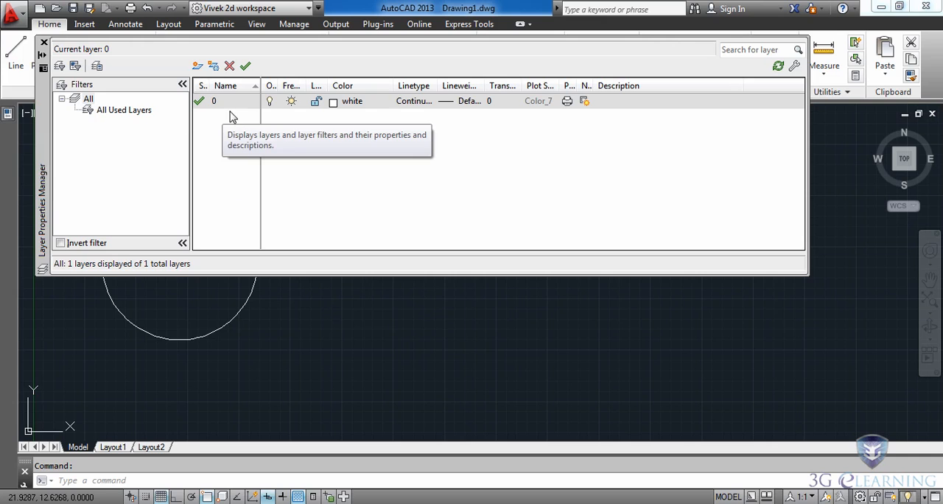
left_click(641, 122)
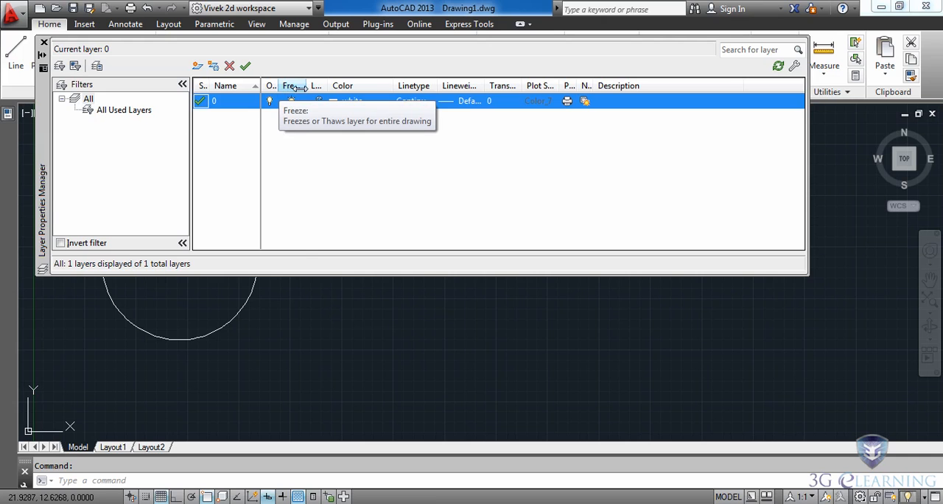
mouse_move(279, 87)
left_mouse_down()
mouse_move(303, 88)
mouse_move(285, 91)
left_mouse_up()
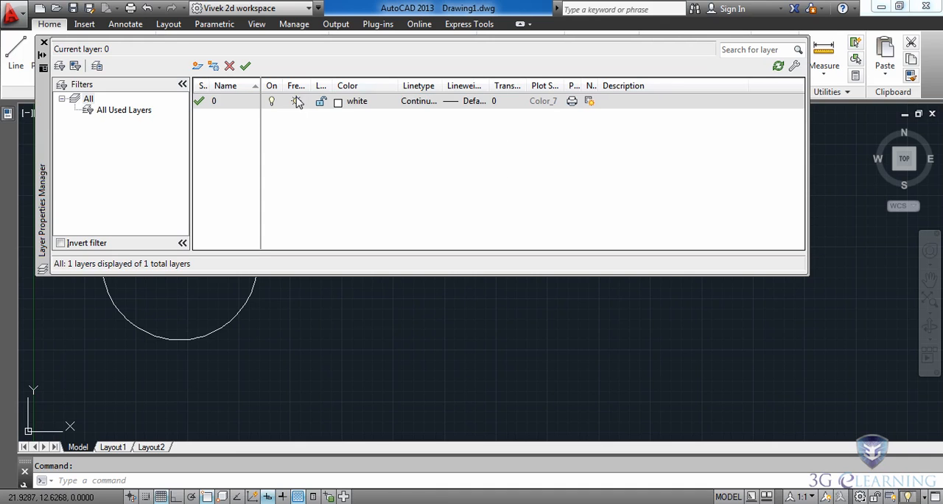
right_click(299, 89)
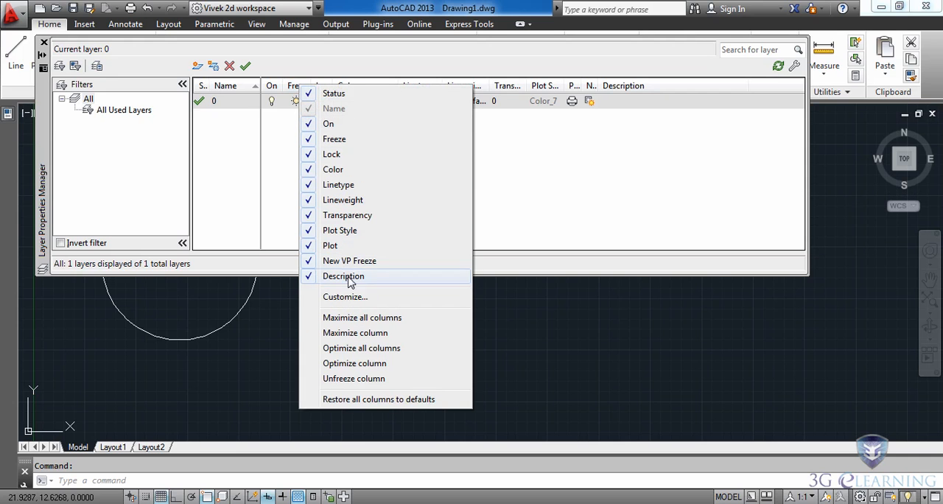
left_click(344, 319)
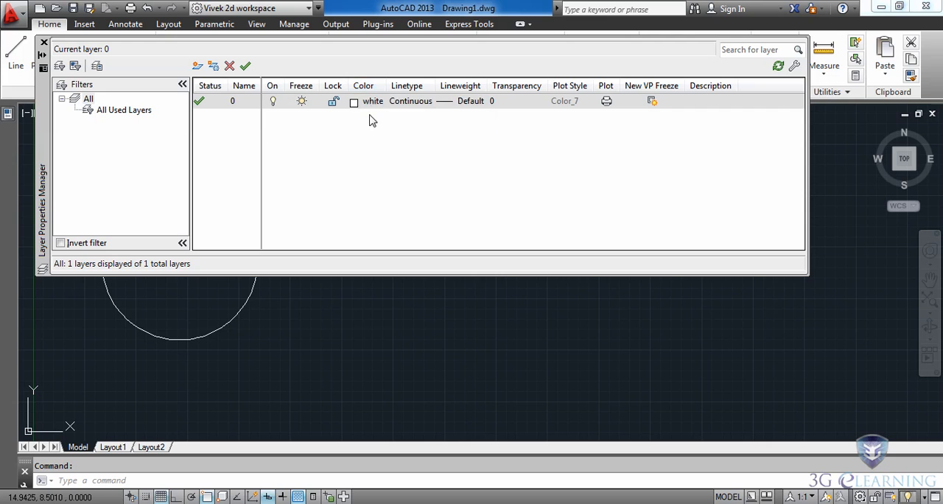
Turn the current layer 0 off and switch it back on
left_click(273, 102)
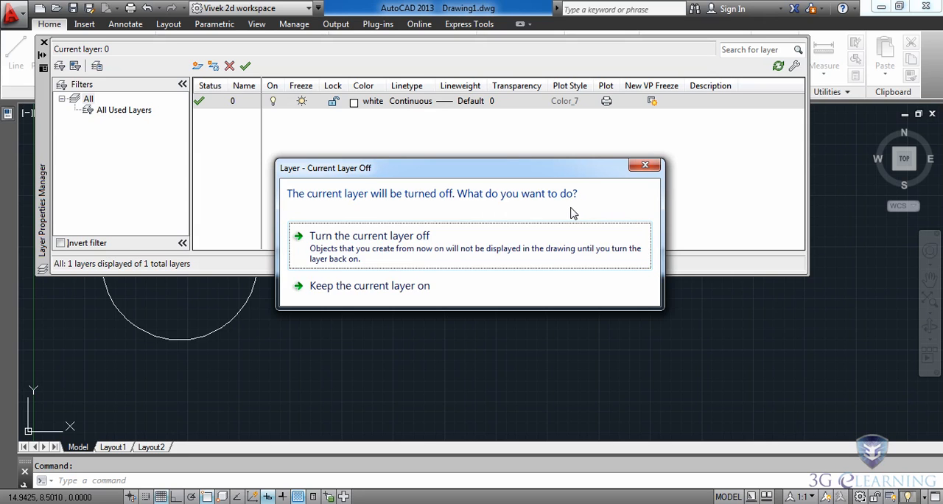
left_click(361, 250)
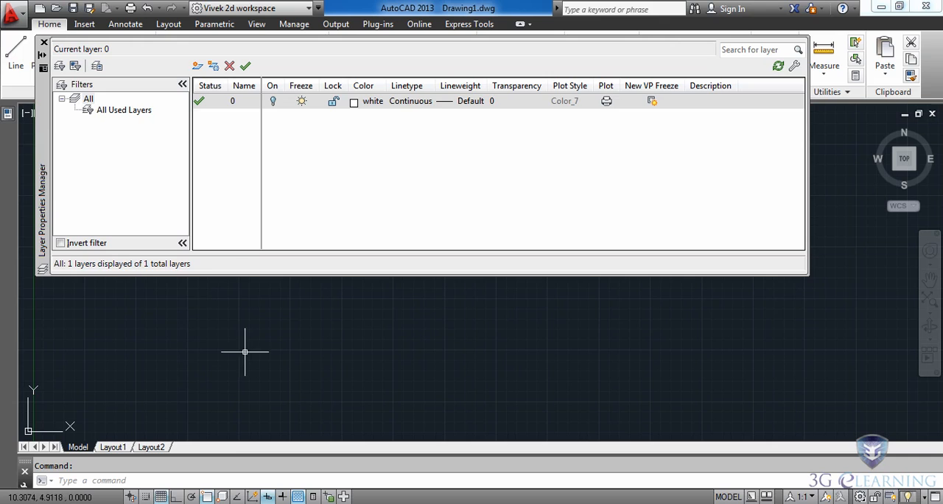
left_click(274, 103)
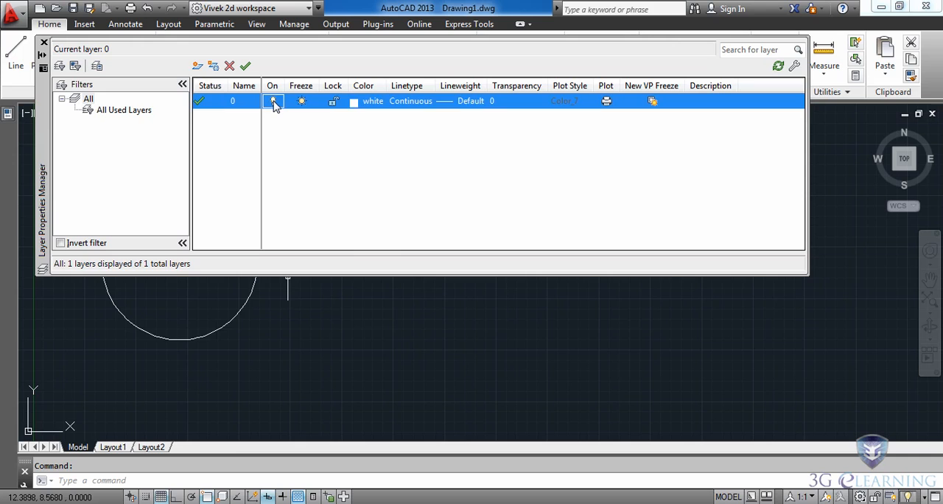
Set the color of layer 0 to green and shorten the Layer Properties Manager to uncover more of the circle
left_click(354, 104)
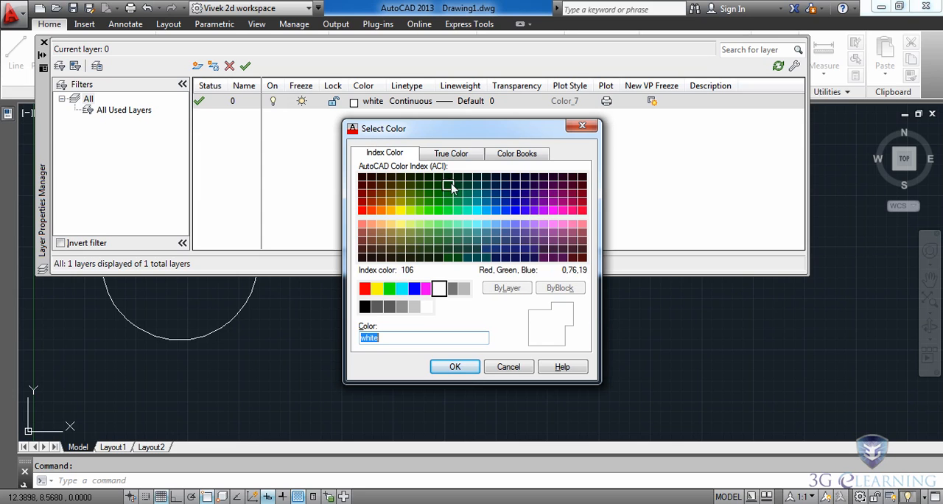
left_click(390, 288)
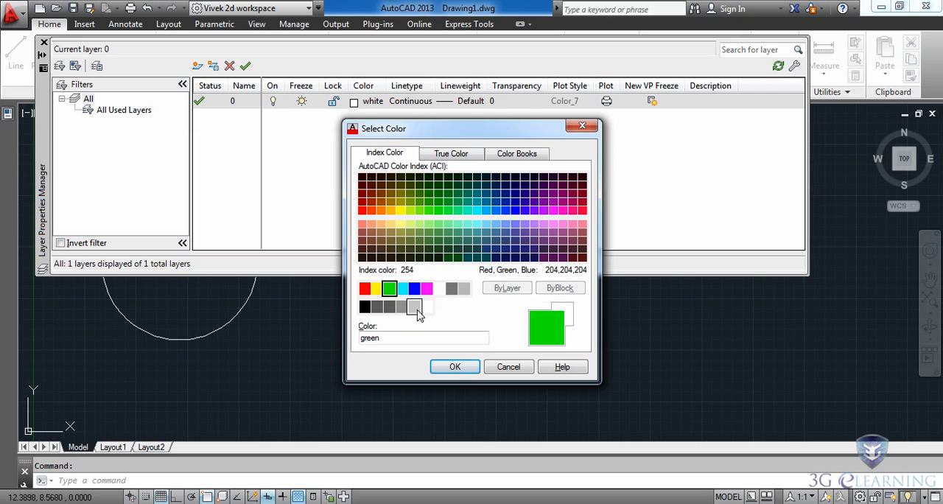
left_click(454, 365)
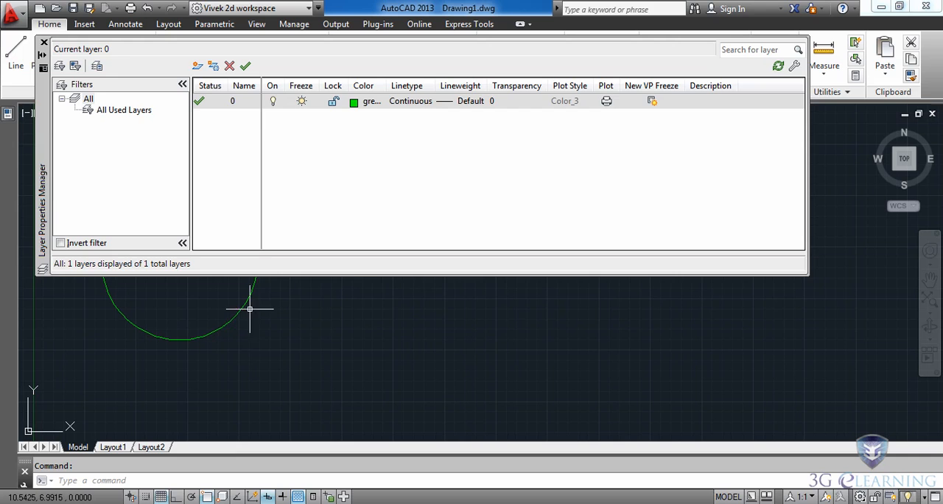
left_click_drag(326, 272, 433, 242)
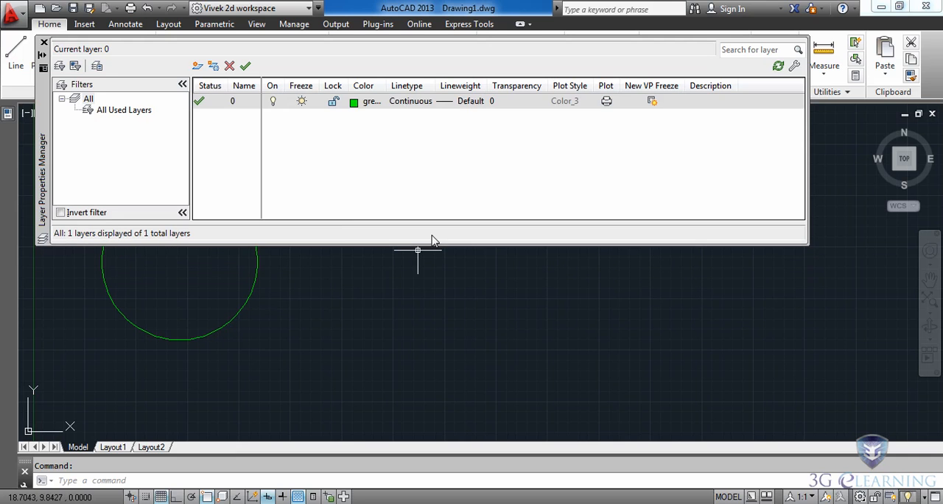
Load the CENTERX2 linetype from acad.lin and assign it to layer 0
left_click(413, 103)
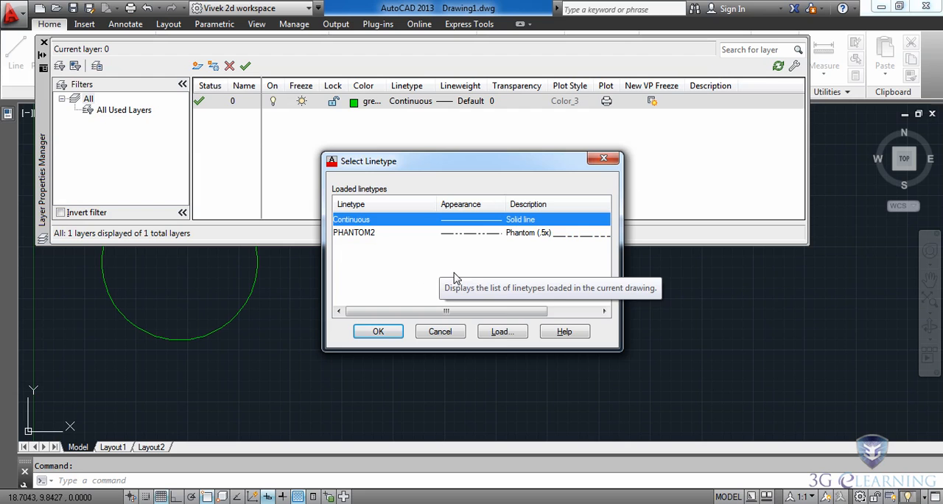
left_click(501, 332)
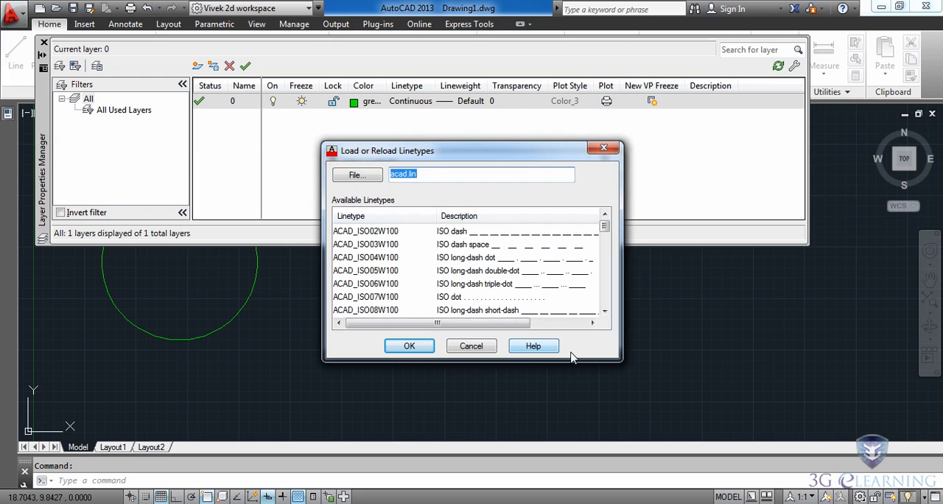
scroll(605, 234, "down", 1)
mouse_move(605, 234)
left_mouse_down()
mouse_move(608, 309)
mouse_move(612, 227)
left_mouse_up()
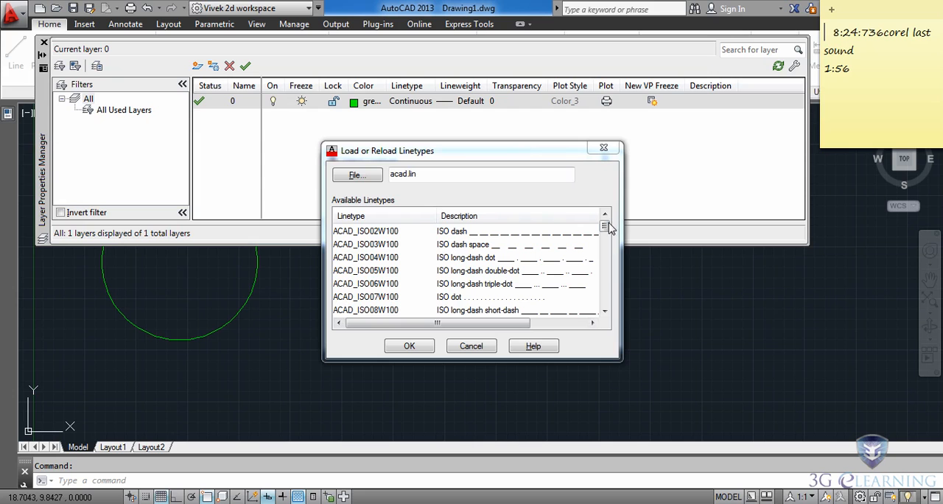
left_click_drag(604, 228, 609, 259)
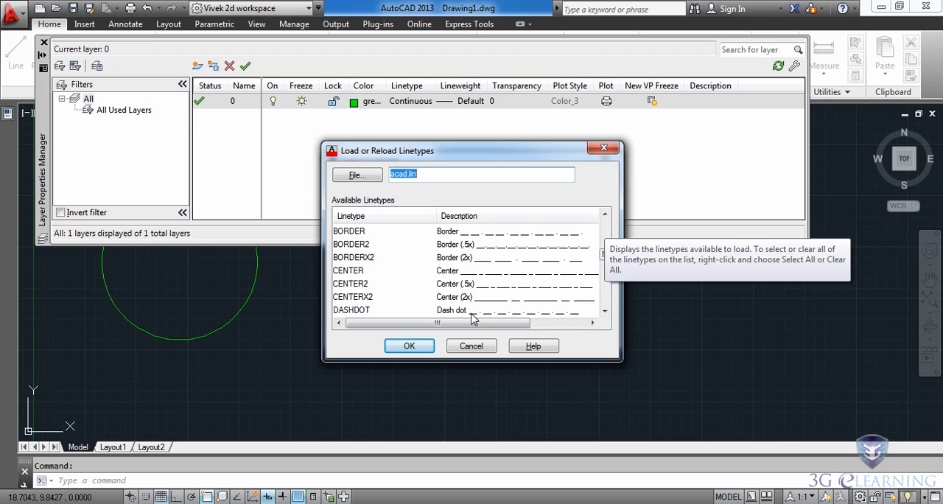
left_click(361, 297)
left_click(409, 346)
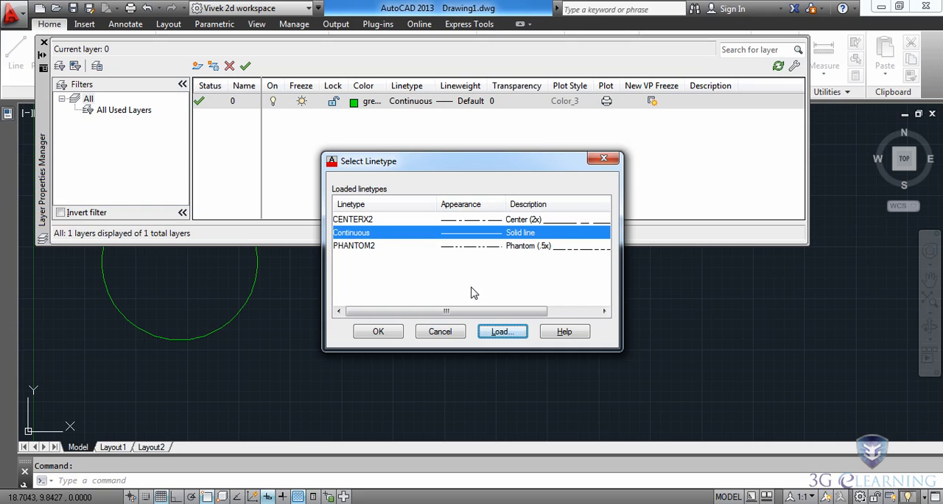
left_click(361, 221)
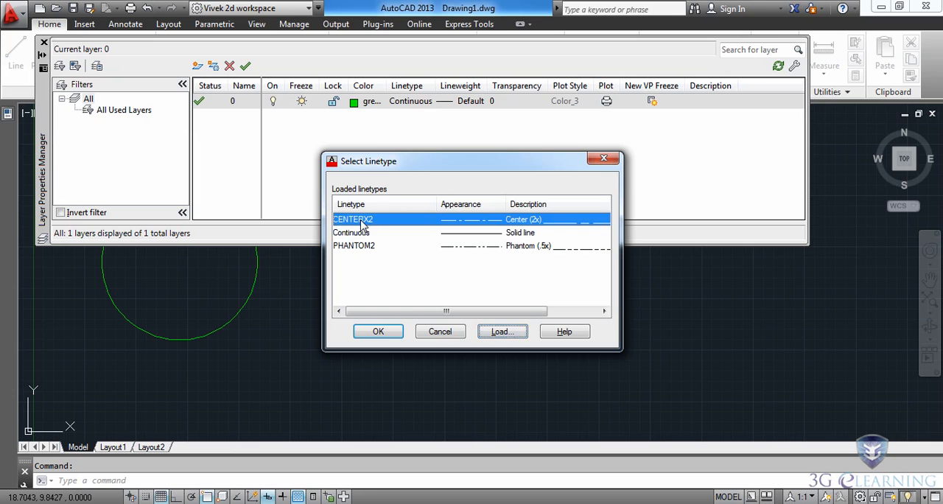
left_click(380, 332)
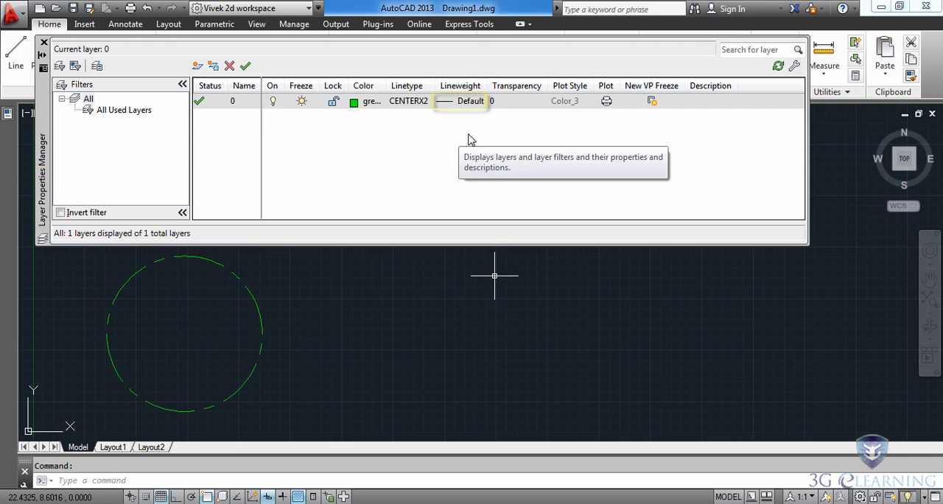
Examine the lineweights available for layer 0 without applying one
left_click(444, 105)
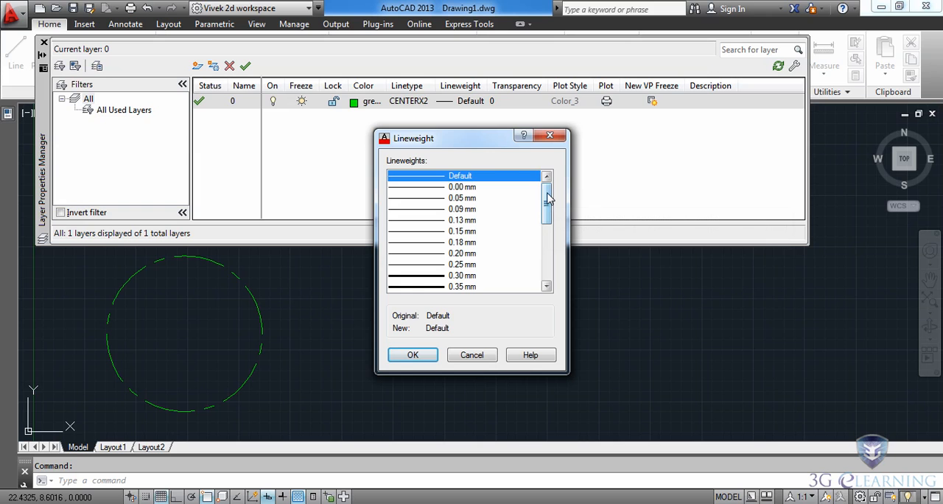
left_click_drag(548, 198, 508, 257)
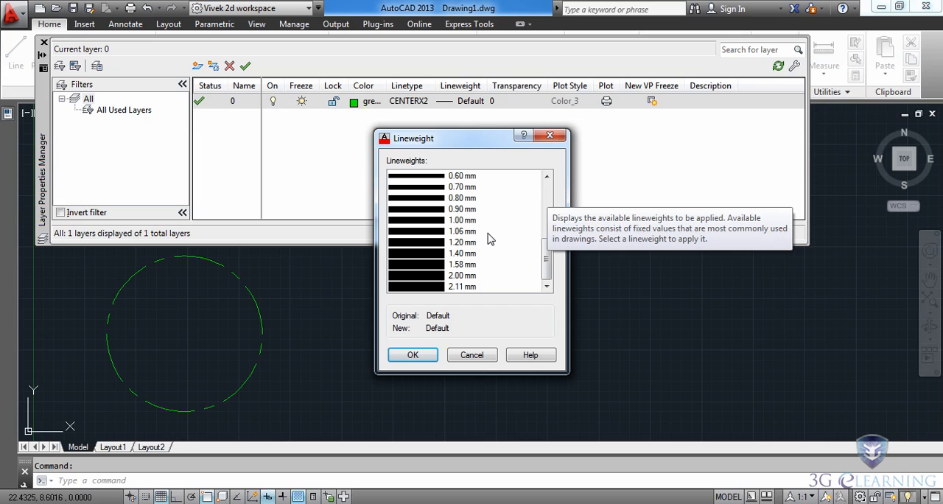
left_click(471, 354)
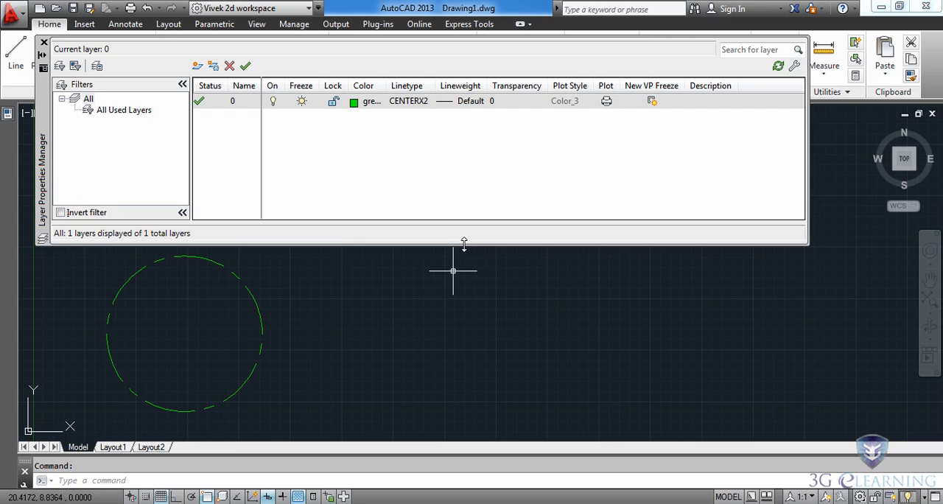
Create a new layer named object
left_click(197, 67)
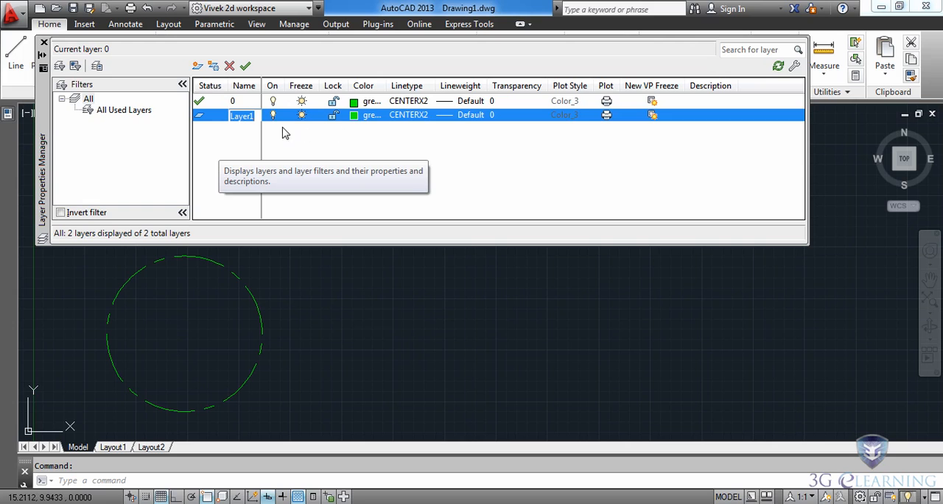
type("object")
key("Return")
left_click(238, 143)
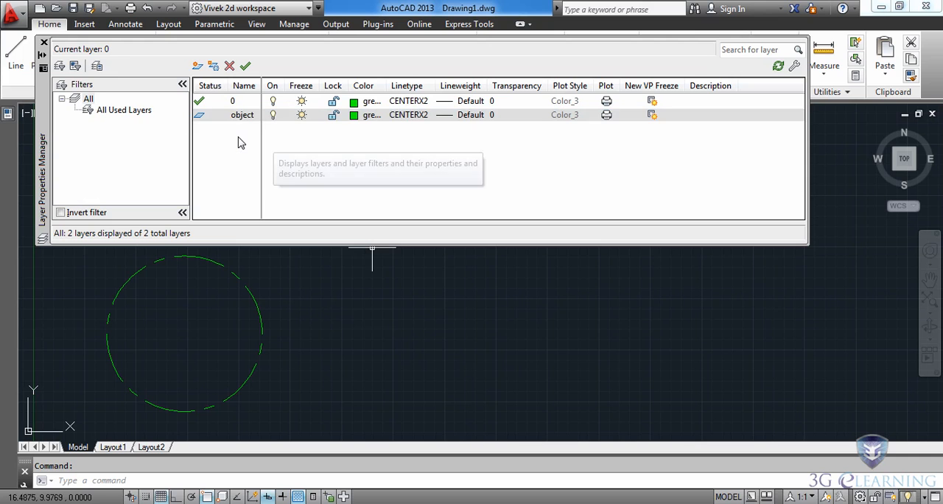
Set the object layer's color to yellow and its linetype to Continuous
left_click(353, 116)
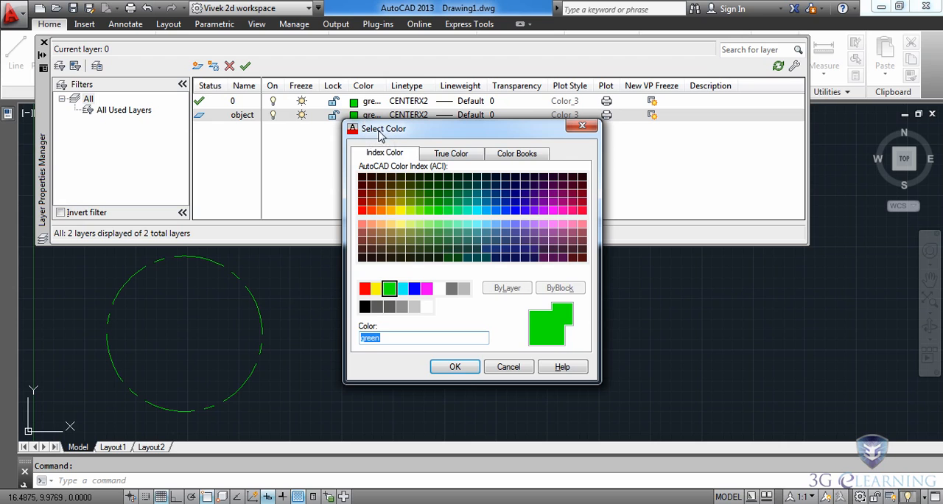
left_click(376, 288)
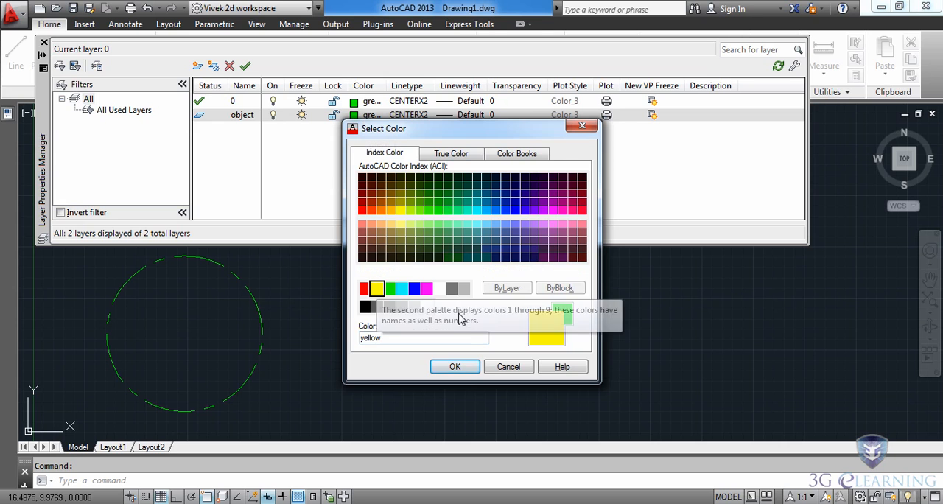
left_click(454, 366)
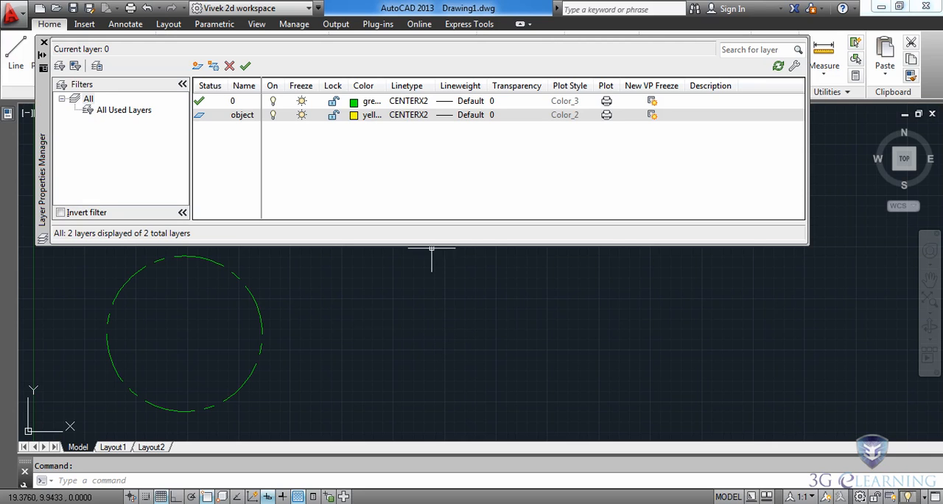
left_click(409, 116)
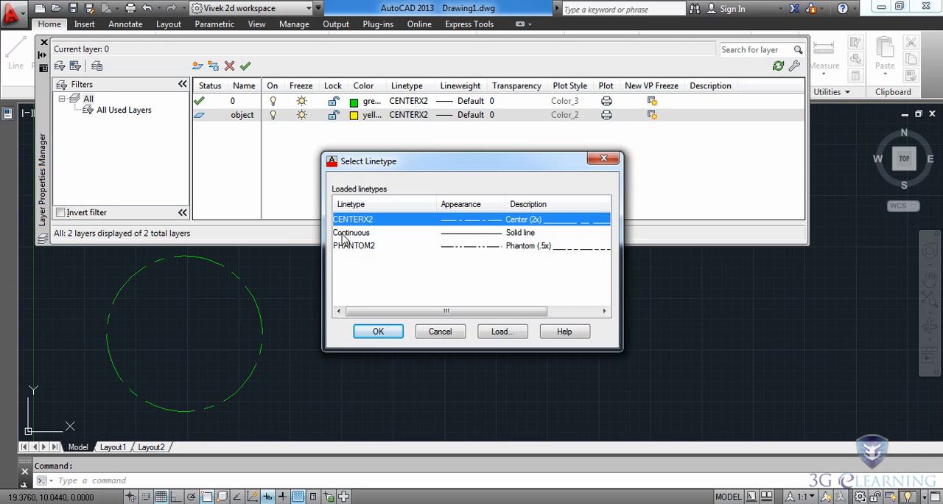
left_click(354, 232)
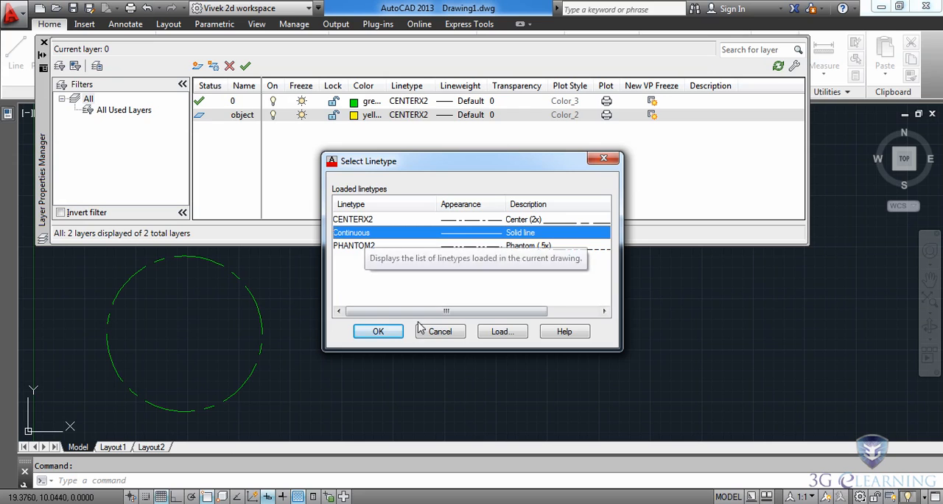
left_click(377, 332)
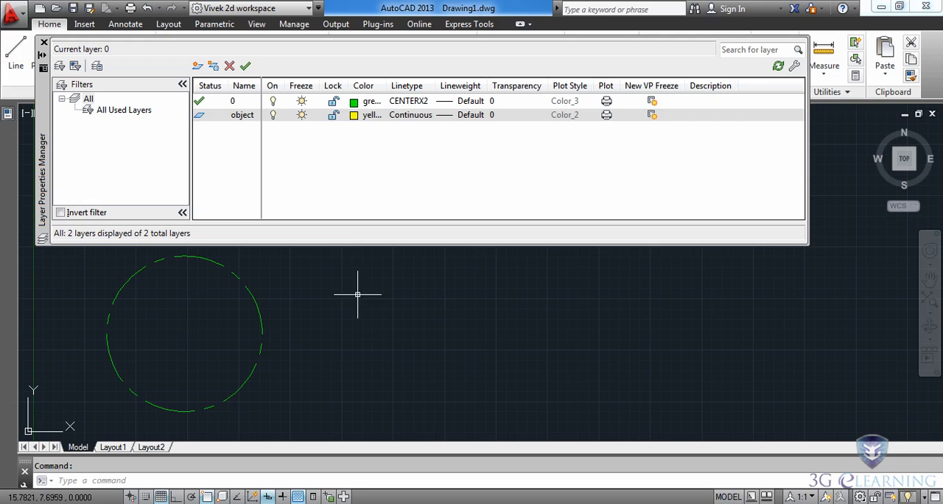
Make object the current layer and draw a rectangle about 15.5 by 5.8 units beside the circle
left_click(246, 66)
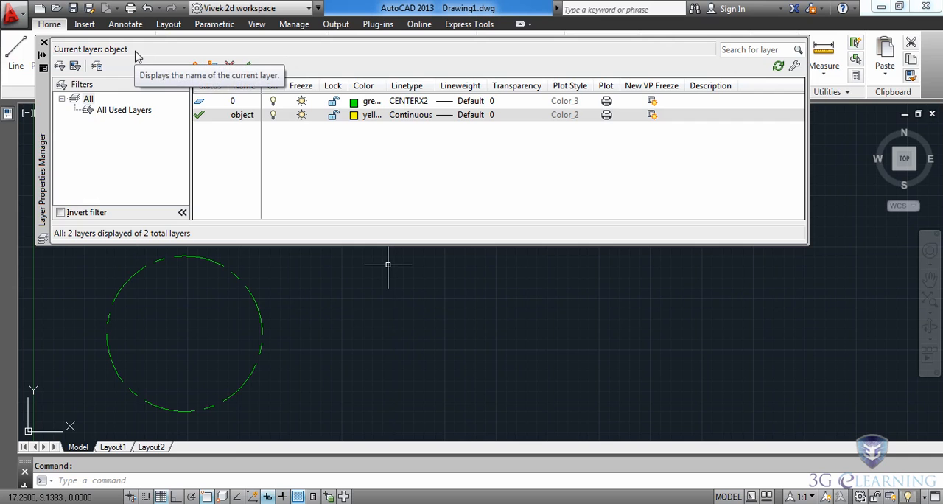
left_click(44, 43)
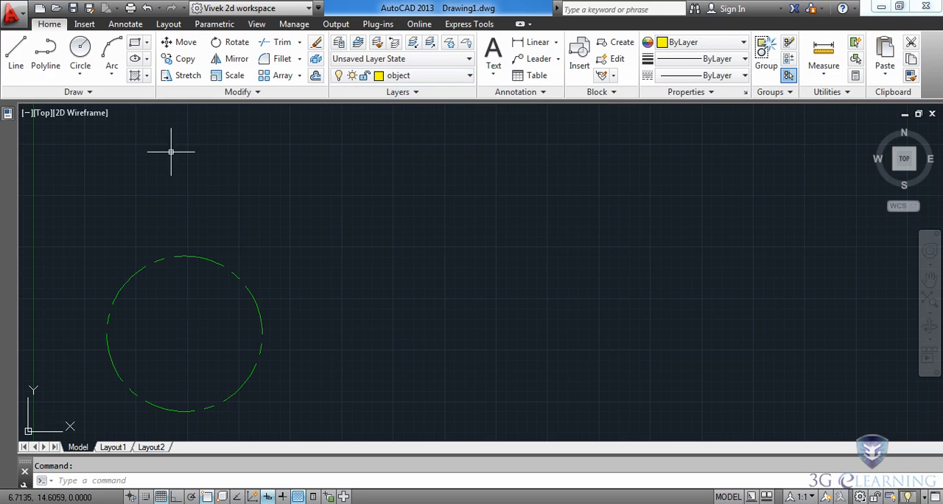
left_click(136, 45)
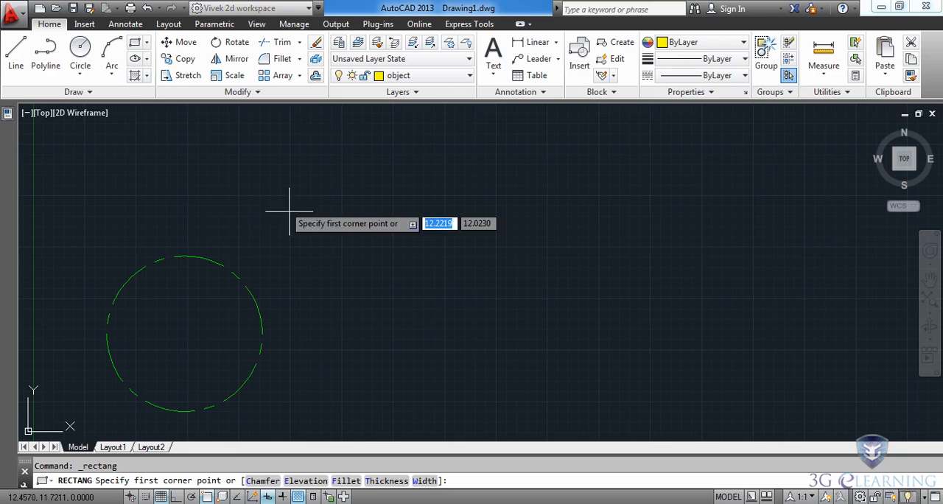
left_click(327, 254)
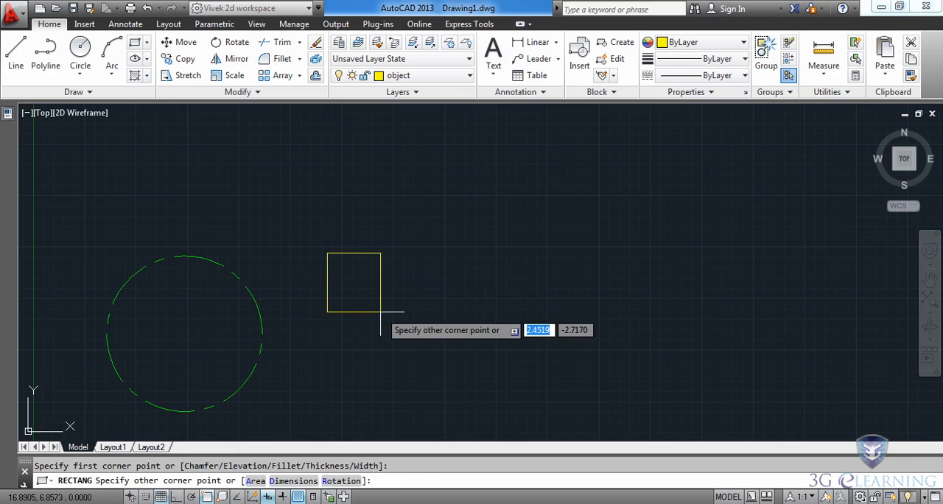
left_click(646, 373)
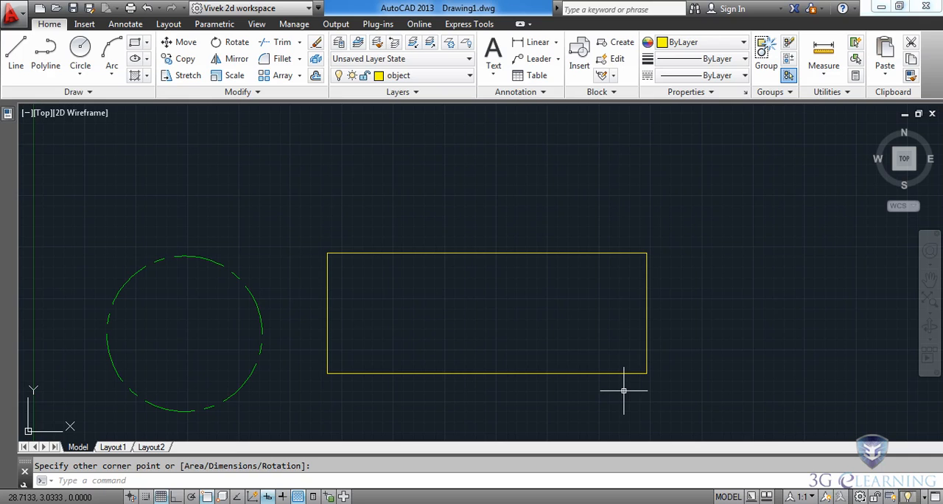
Reopen the Layer Properties Manager and rename the object layer as part
left_click(338, 44)
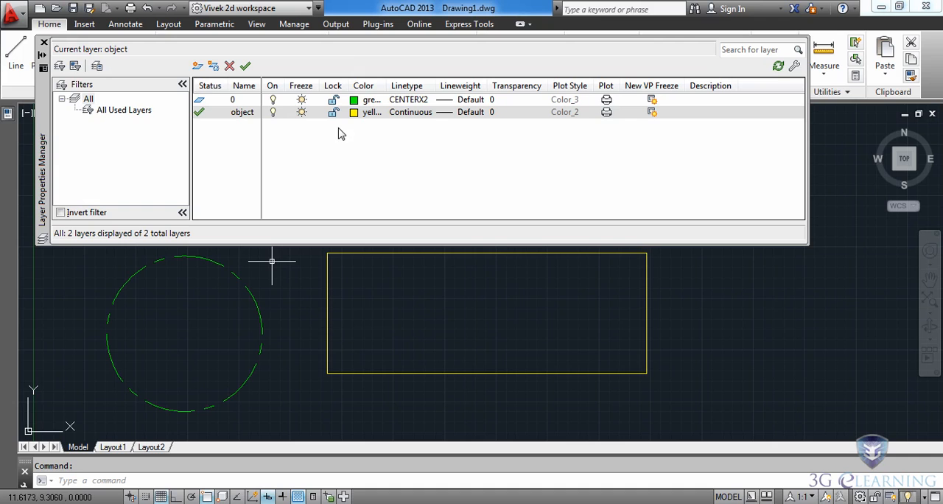
left_click(244, 115)
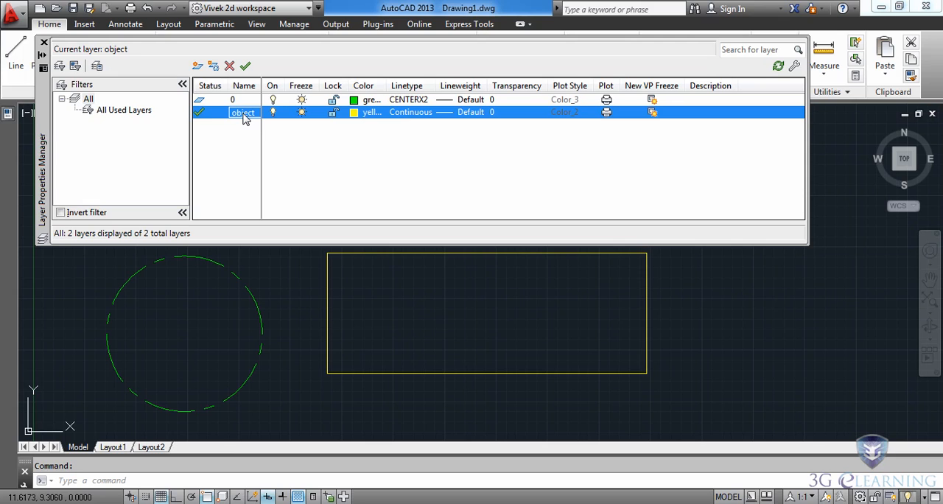
left_click(244, 115)
type("part")
key("Return")
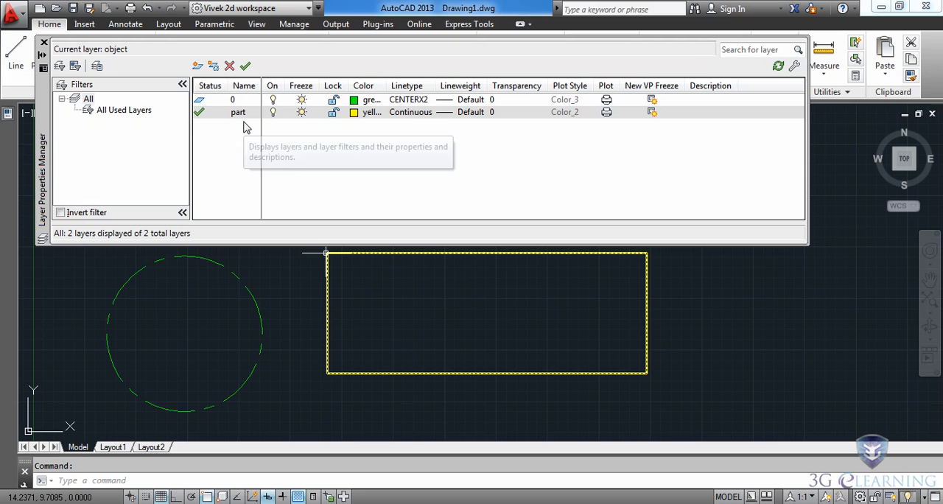
Change the color of the part layer to magenta
left_click(356, 112)
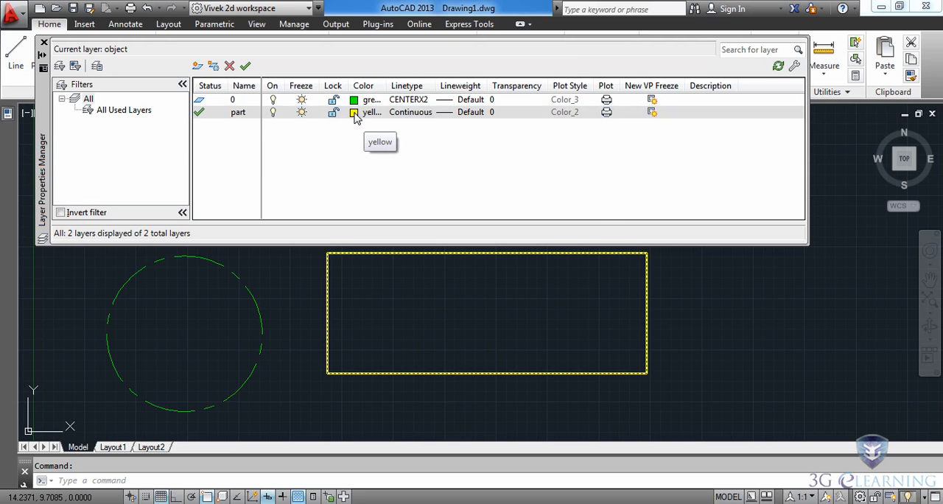
left_click(427, 288)
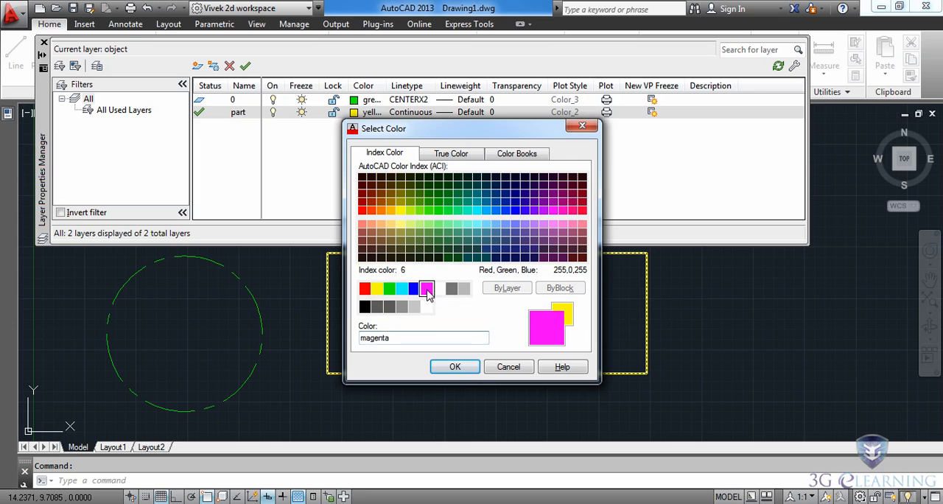
left_click(455, 366)
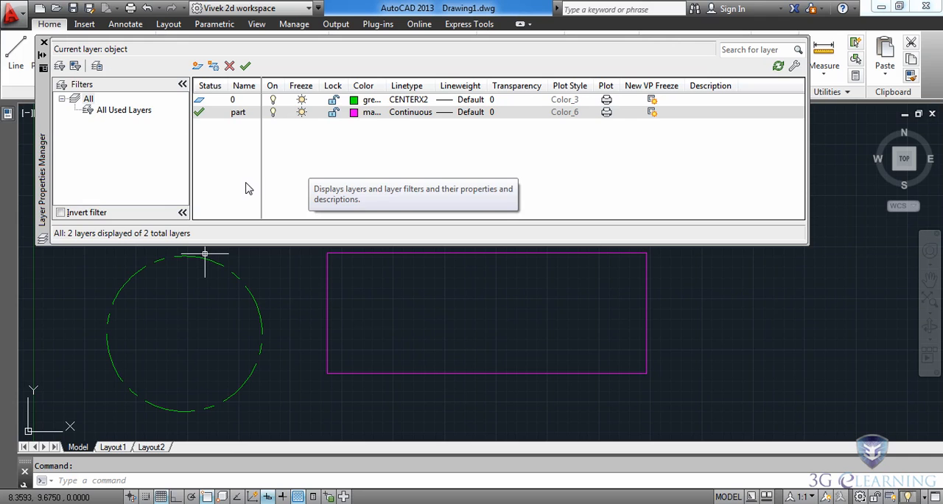
Dock the Layer Properties Manager as a collapsed palette using Anchor Left
right_click(42, 186)
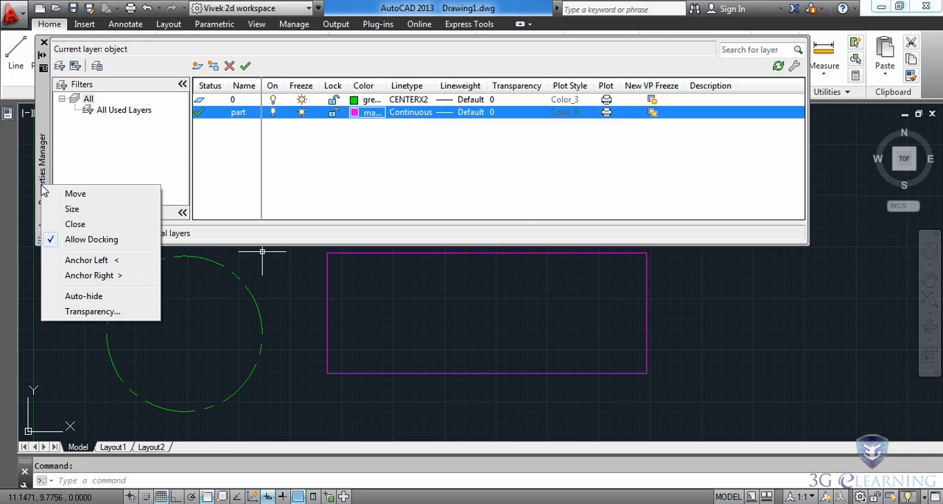
left_click(83, 260)
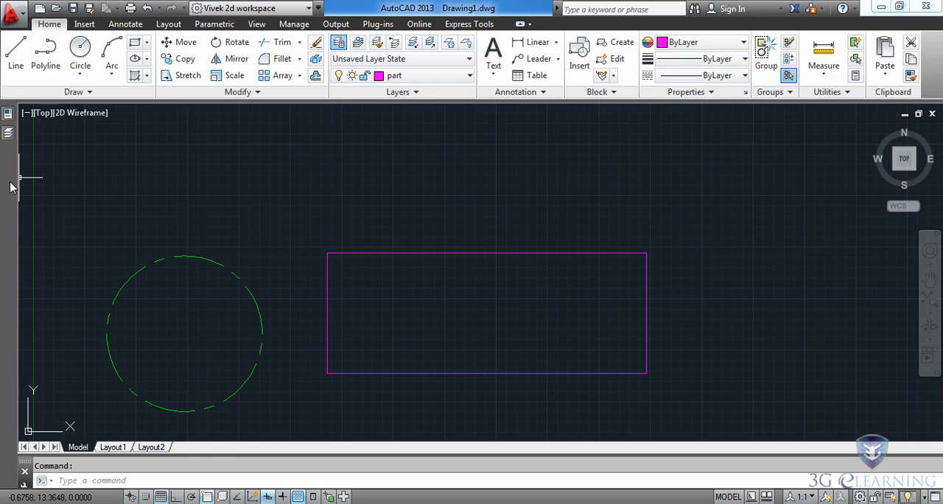
mouse_move(7, 143)
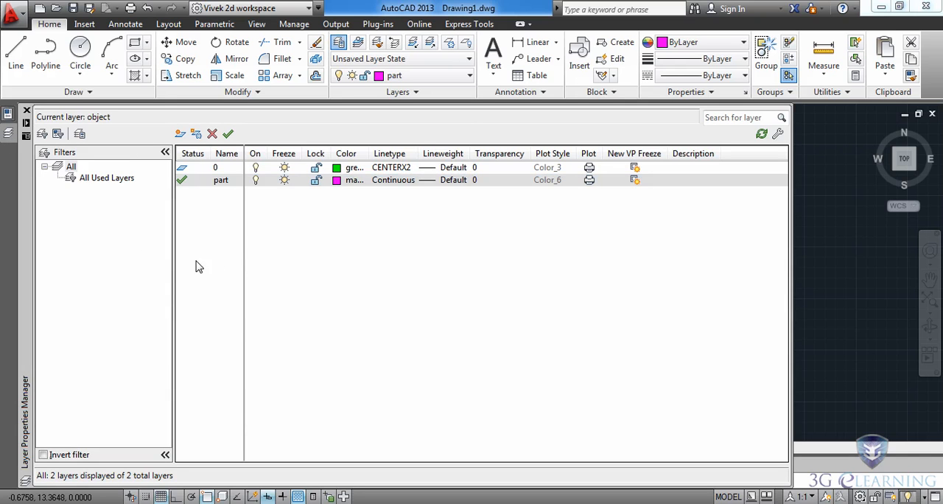